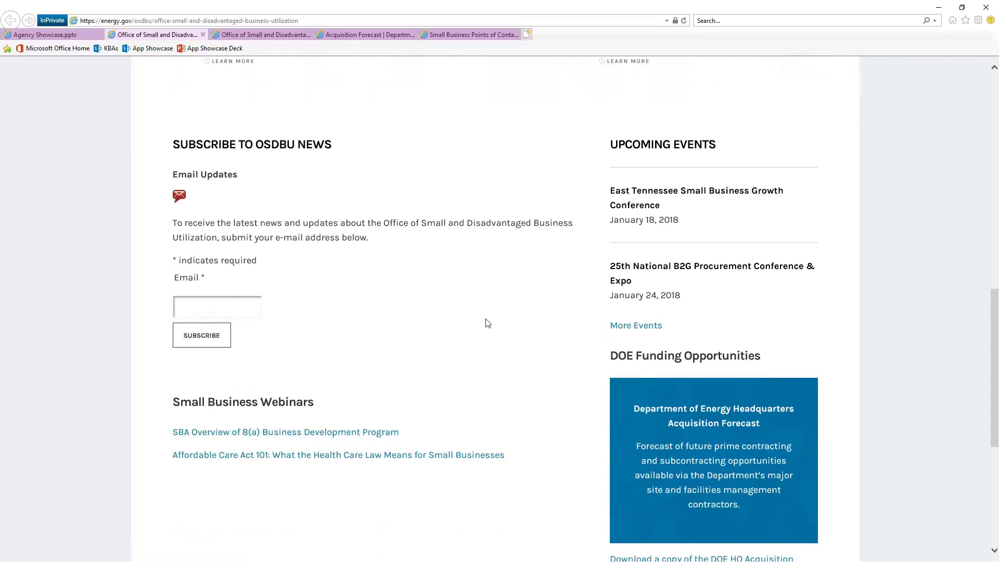
# Step: Look over the OSDBU home page's news and featured sections, and return to the Department of Energy showcase slide
pyautogui.scroll(5, 488, 318)
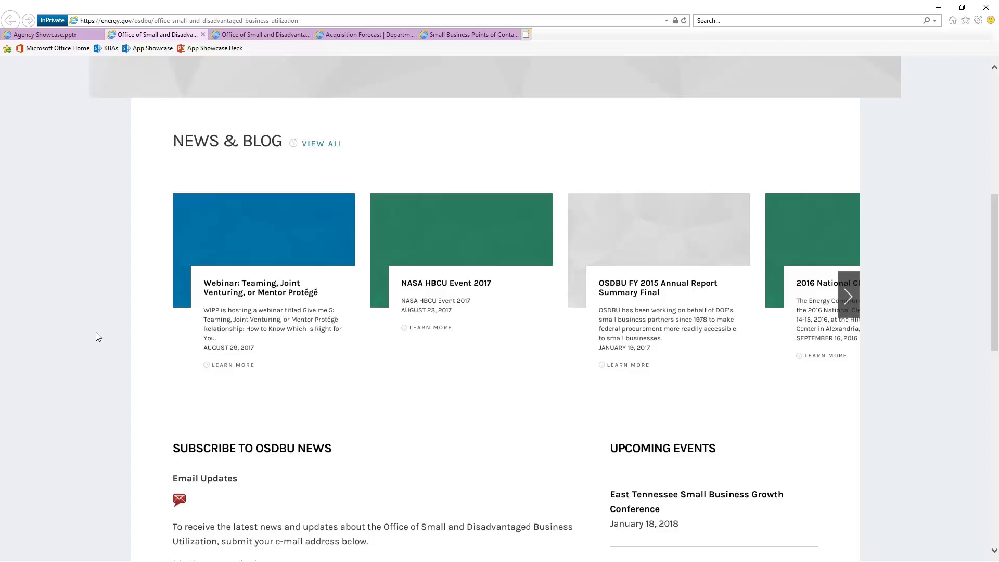
pyautogui.scroll(7, 95, 376)
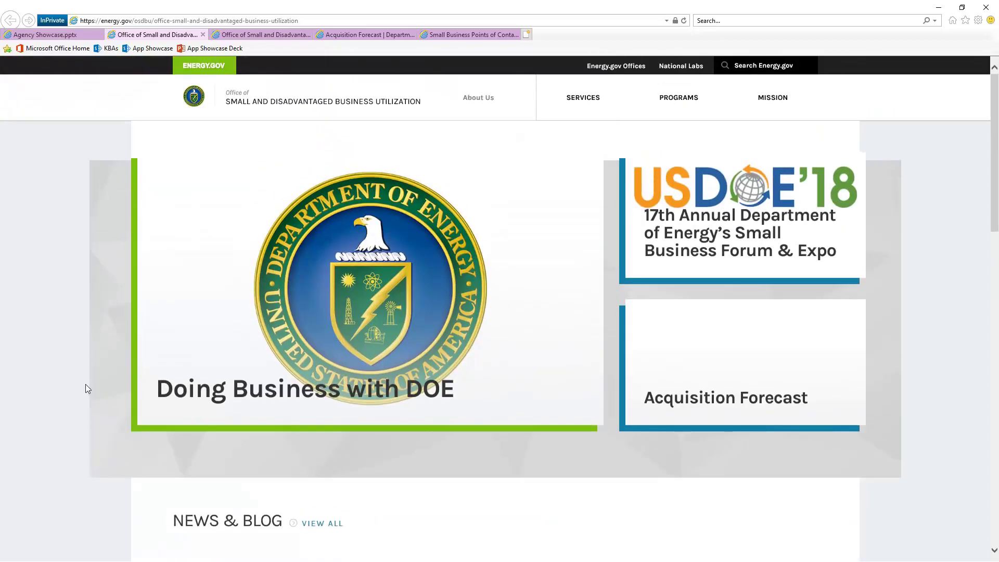
pyautogui.click(37, 36)
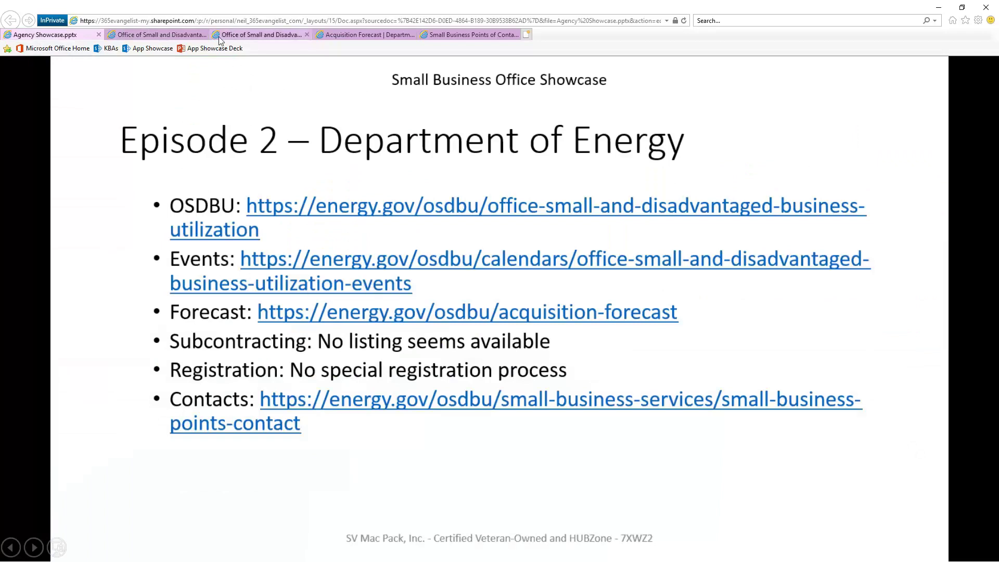
# Step: Open the OSDBU events calendar and browse its events month by month from January to April 2018
pyautogui.click(251, 35)
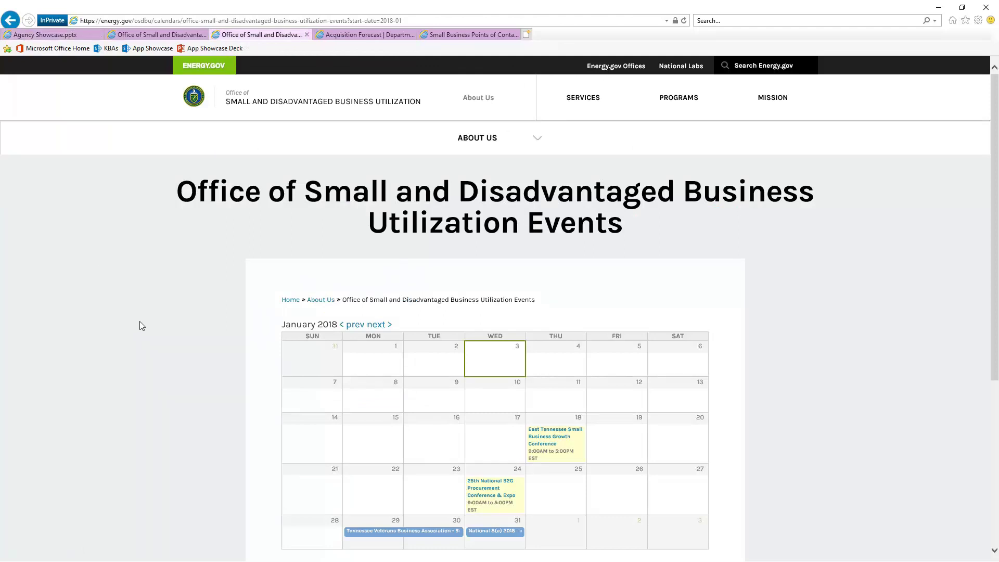
pyautogui.scroll(-2, 142, 319)
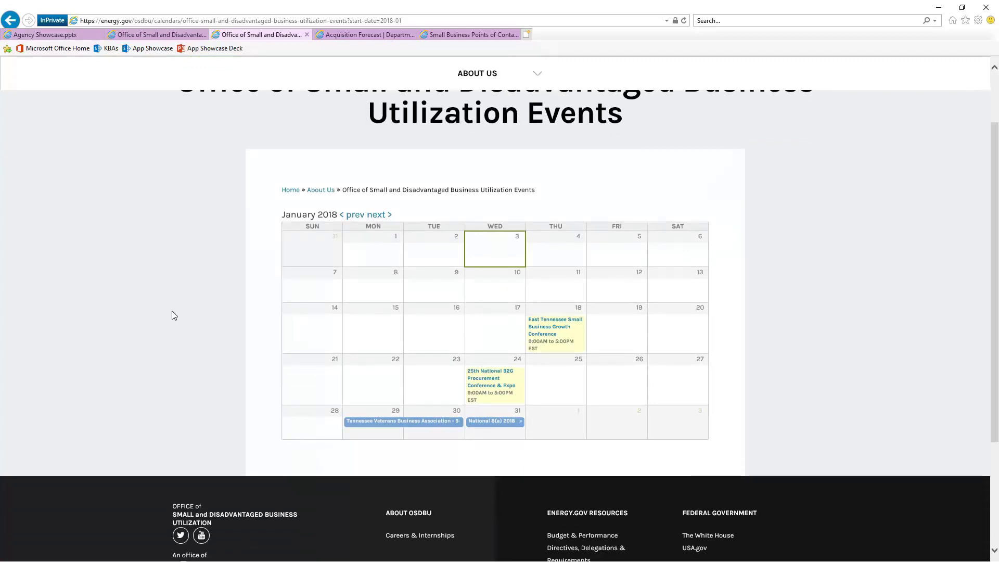
pyautogui.click(380, 215)
pyautogui.scroll(-2, 171, 365)
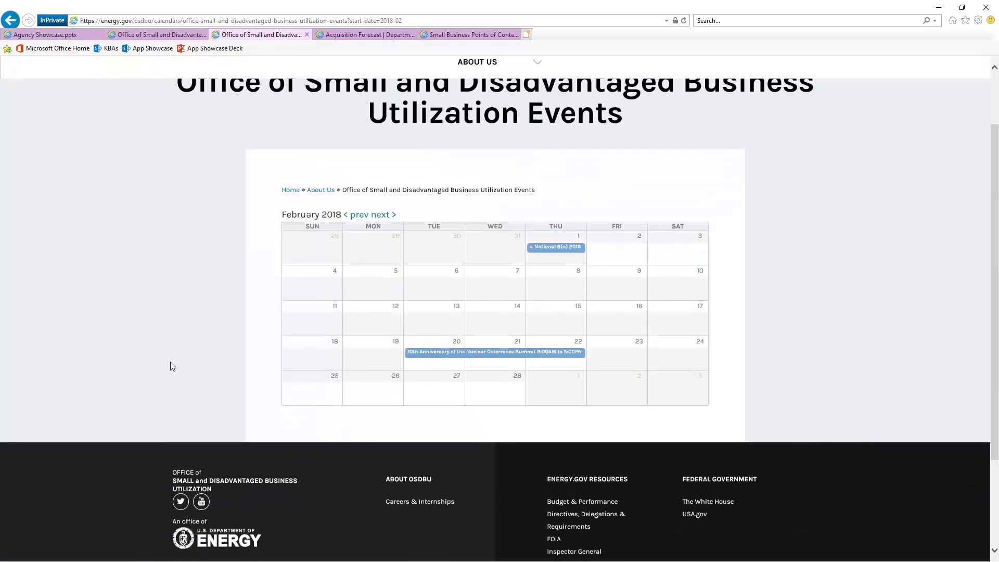
pyautogui.click(380, 217)
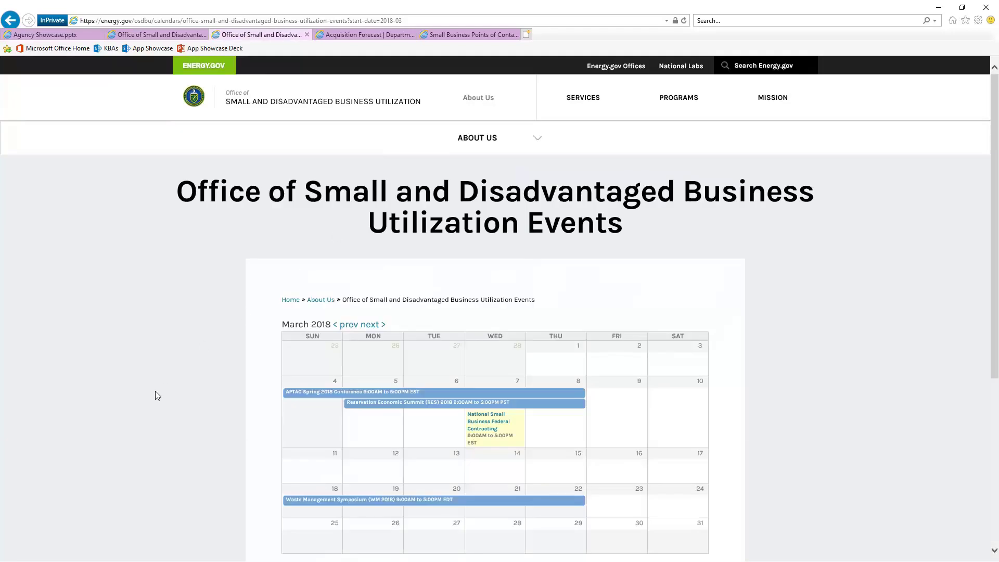
pyautogui.scroll(-2, 155, 391)
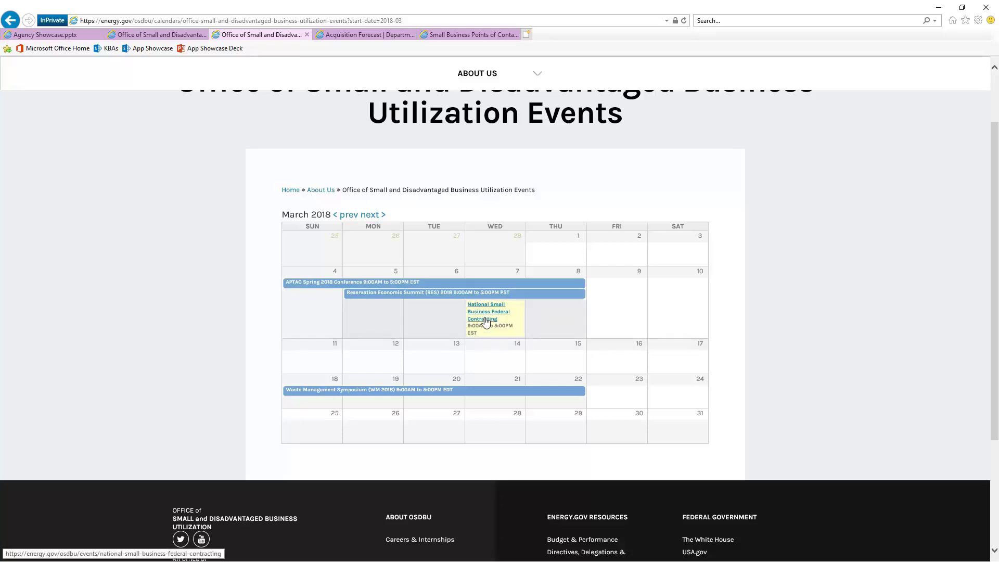
pyautogui.click(366, 216)
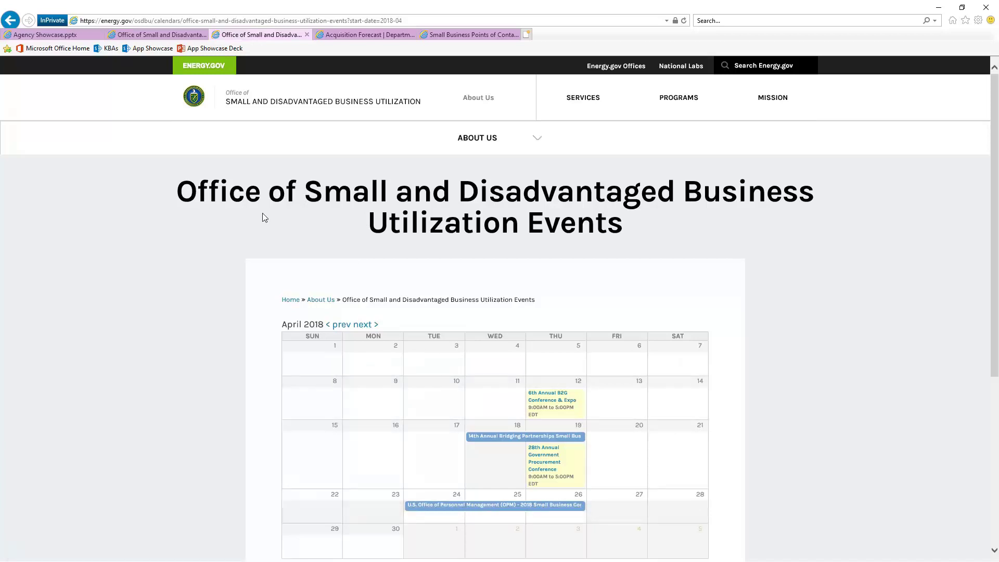
# Step: Check the showcase slide's resource list and bring up the start of the Acquisition Forecast page
pyautogui.click(55, 36)
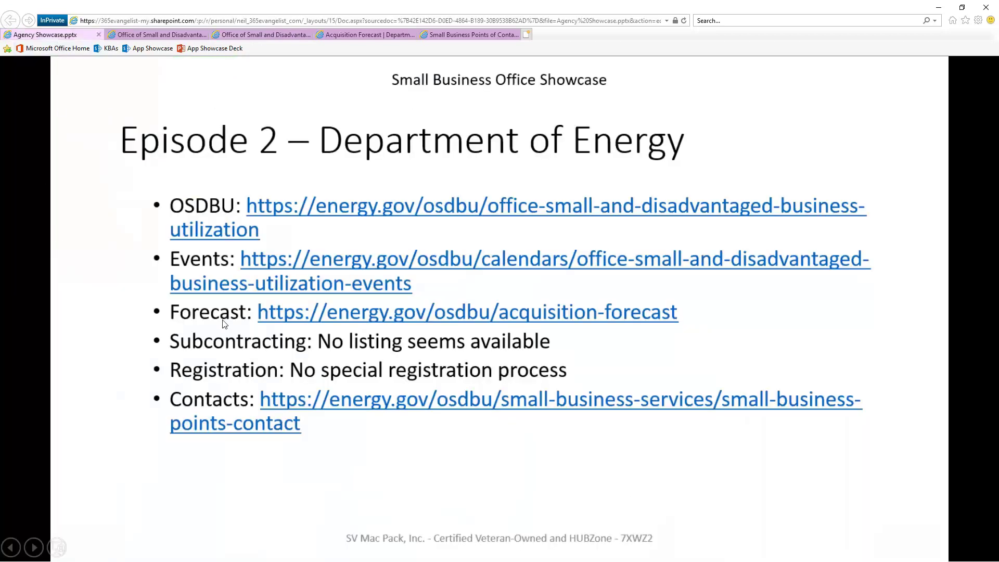
pyautogui.click(354, 38)
pyautogui.scroll(15, 807, 244)
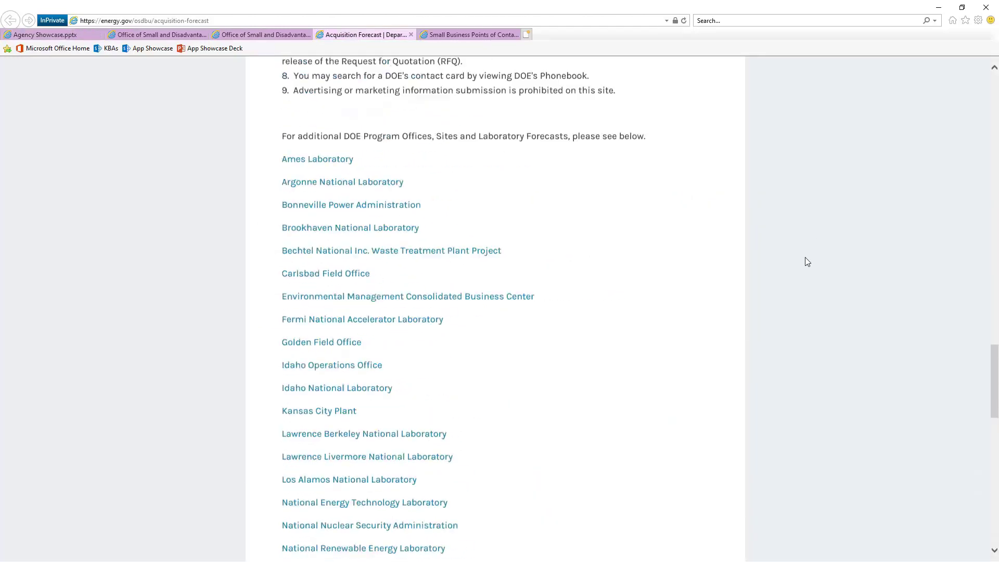
pyautogui.scroll(15, 802, 250)
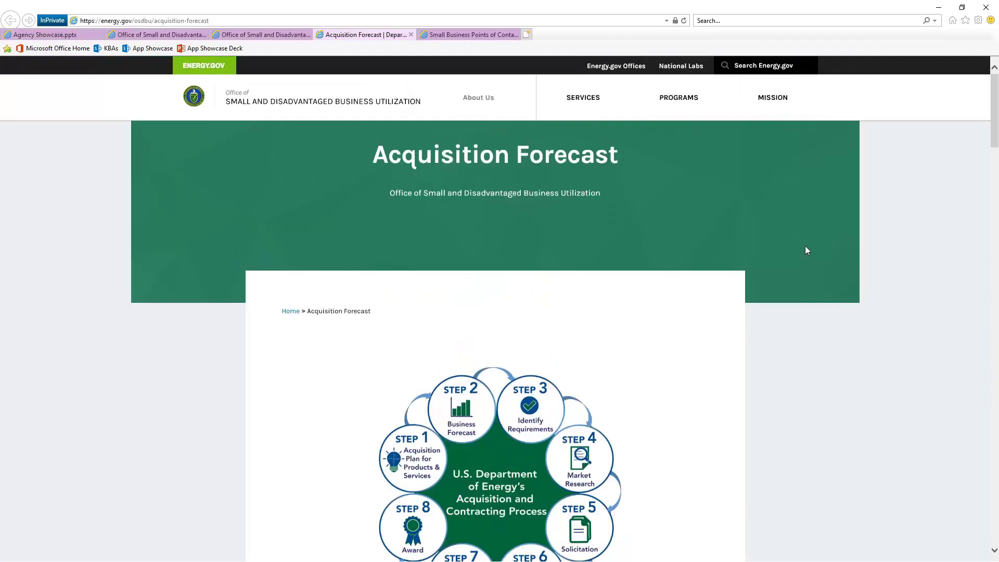
# Step: Read through the Acquisition Forecast page from the contracting process diagram down to the spreadsheet download link
pyautogui.scroll(-3, 807, 250)
pyautogui.scroll(-4, 806, 251)
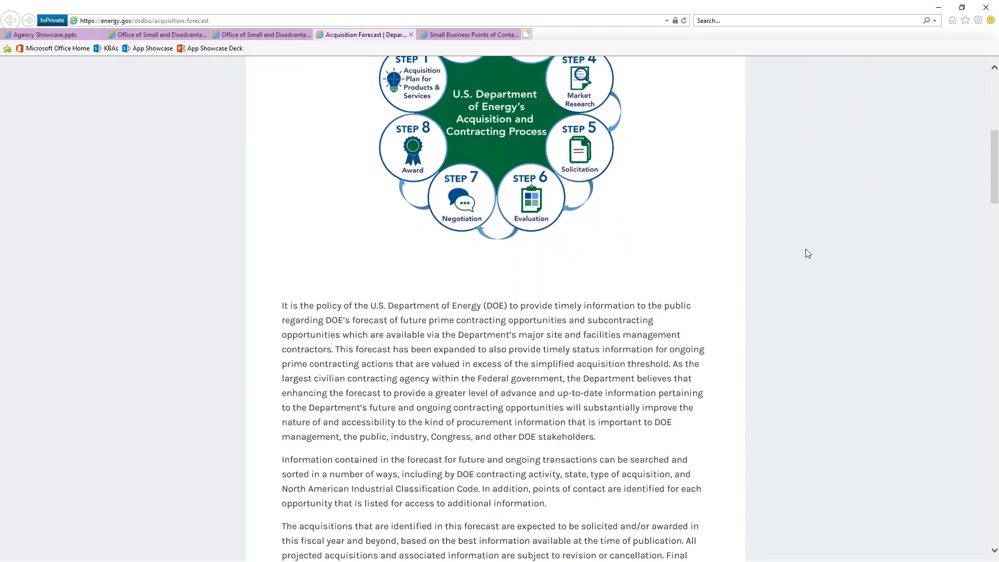
pyautogui.scroll(2, 806, 250)
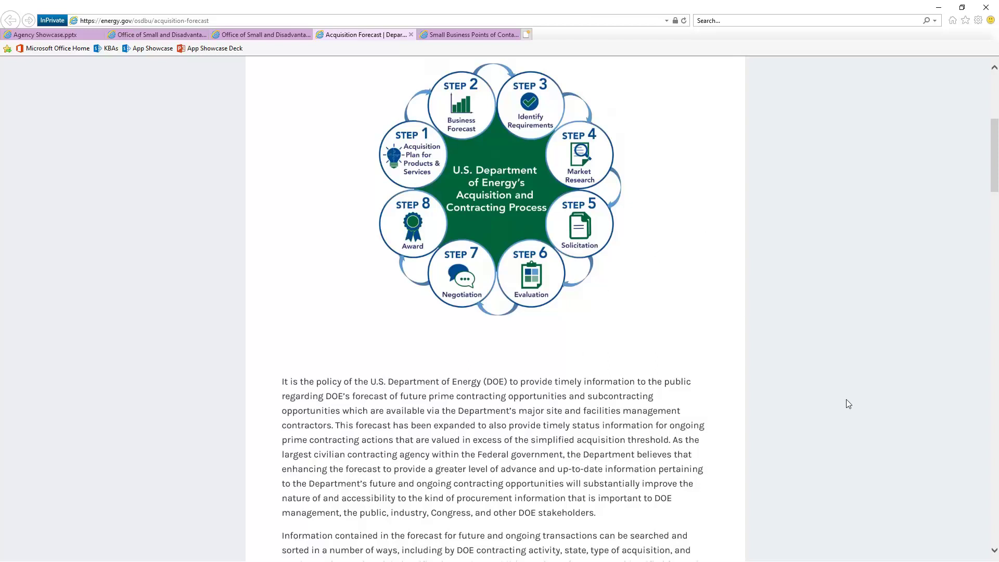
pyautogui.scroll(-2, 841, 404)
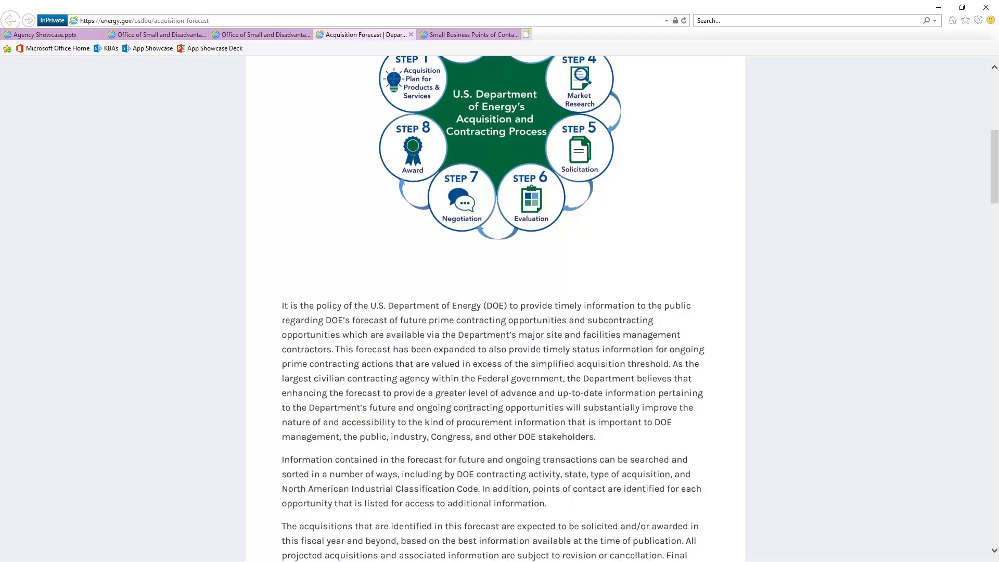
pyautogui.scroll(-4, 469, 407)
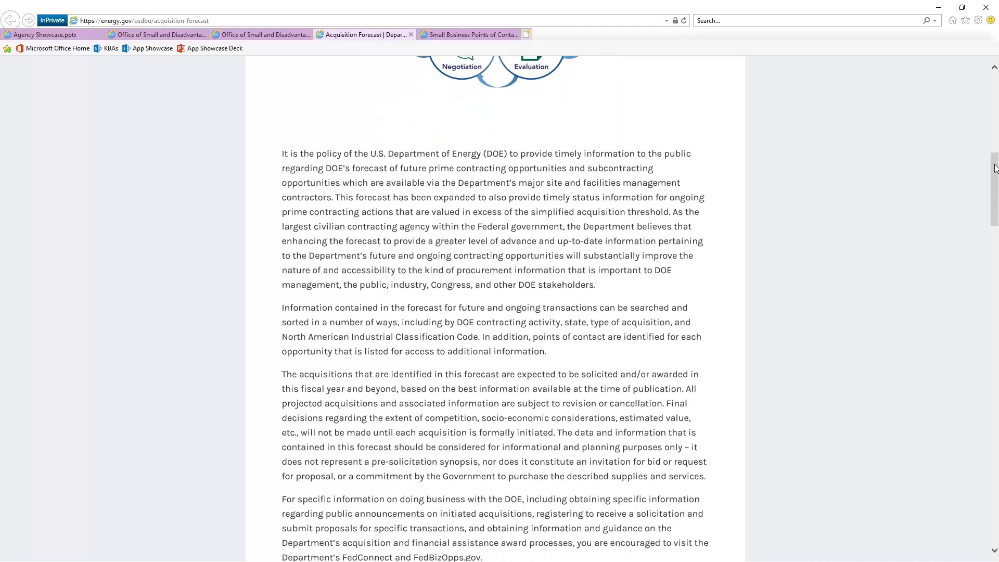
pyautogui.moveTo(994, 166); pyautogui.dragTo(979, 487)
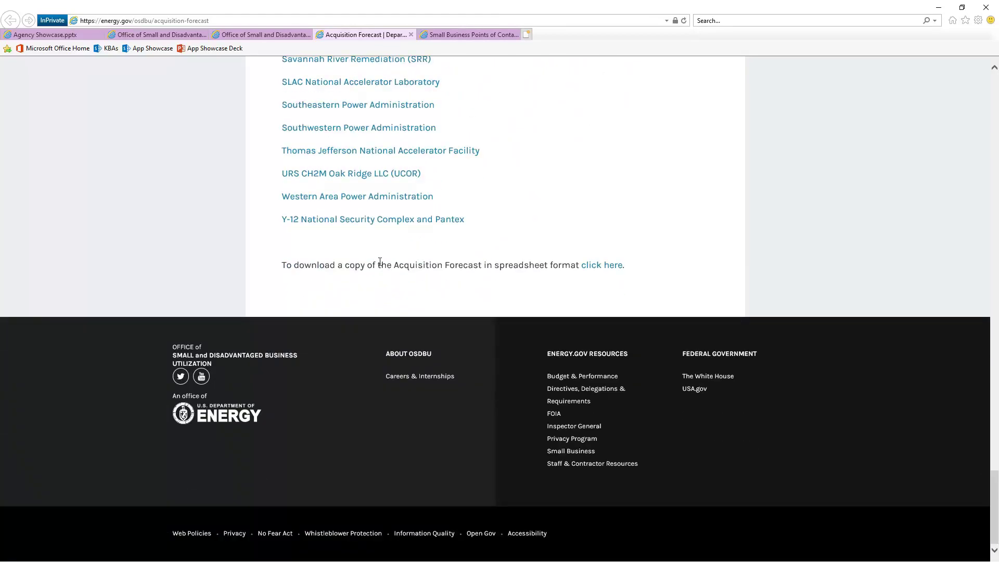
# Step: Switch to the Acquisition-Forecast-2017-11-30.xlsx workbook in Excel and filter the NAICS Code column to show only 541511
pyautogui.hotkey('alt', 'Tab')
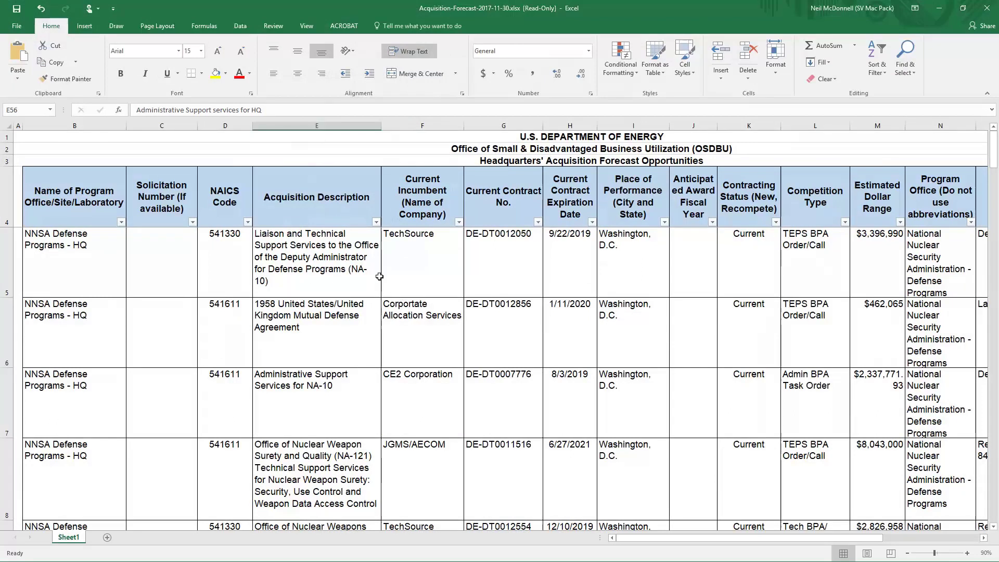
pyautogui.click(248, 222)
pyautogui.click(161, 323)
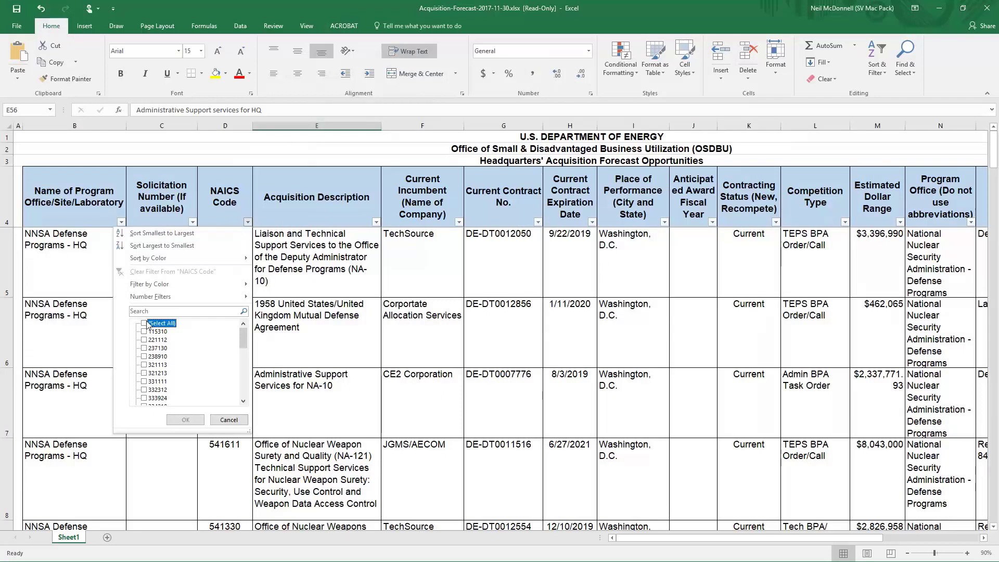
pyautogui.moveTo(243, 342); pyautogui.dragTo(242, 383)
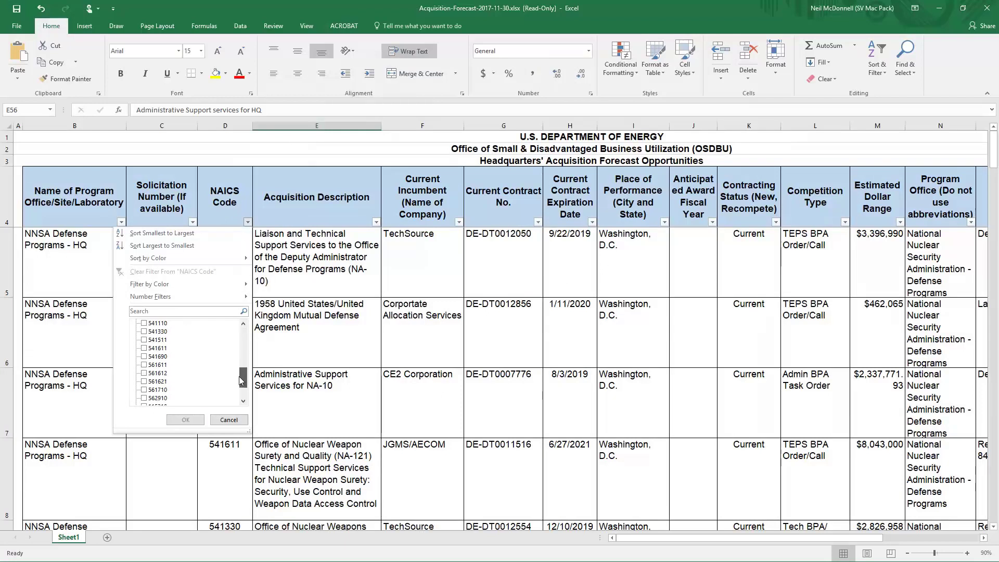
pyautogui.click(145, 341)
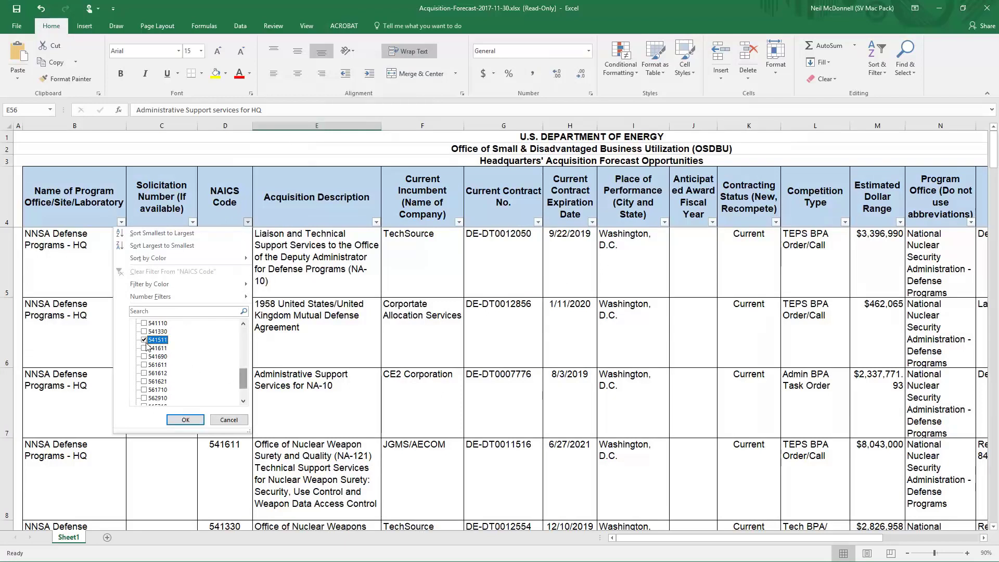
pyautogui.click(186, 419)
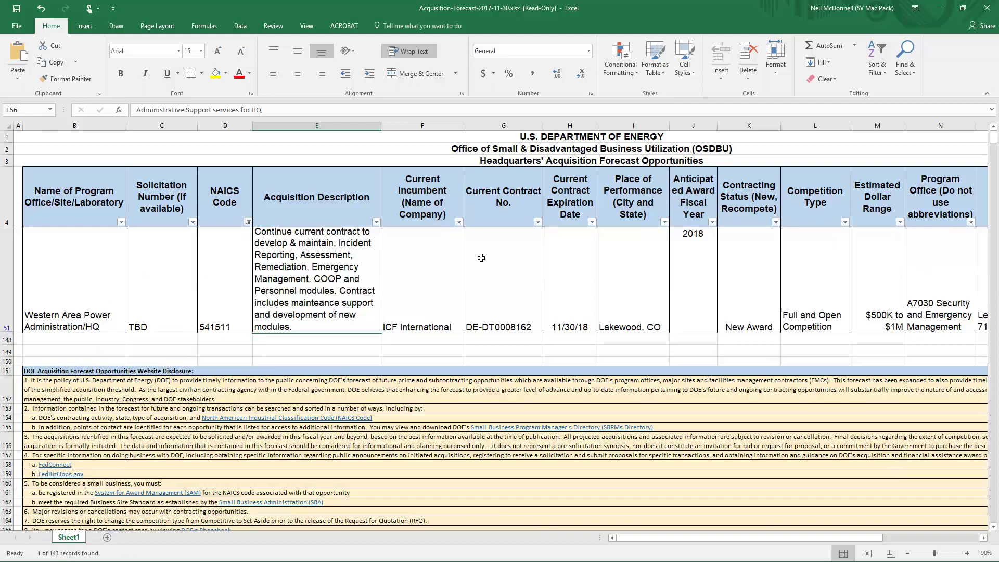
# Step: Show all NAICS codes again and go back to the first data rows of the forecast
pyautogui.click(247, 223)
pyautogui.click(170, 323)
pyautogui.click(186, 420)
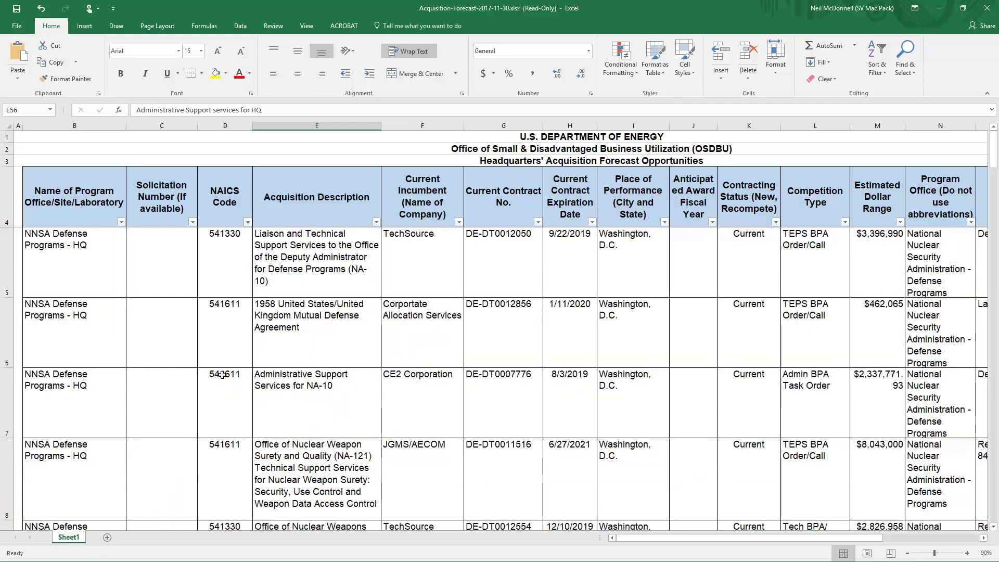
pyautogui.hotkey('ctrl', 'Home')
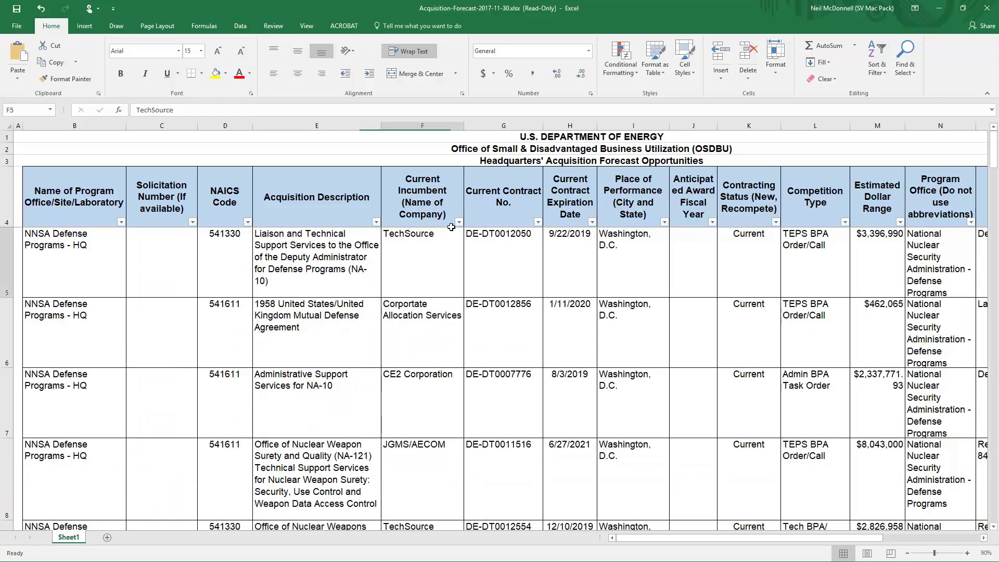
# Step: View the filter choices for the Current Incumbent column and leave the column unfiltered
pyautogui.click(446, 271)
pyautogui.click(459, 222)
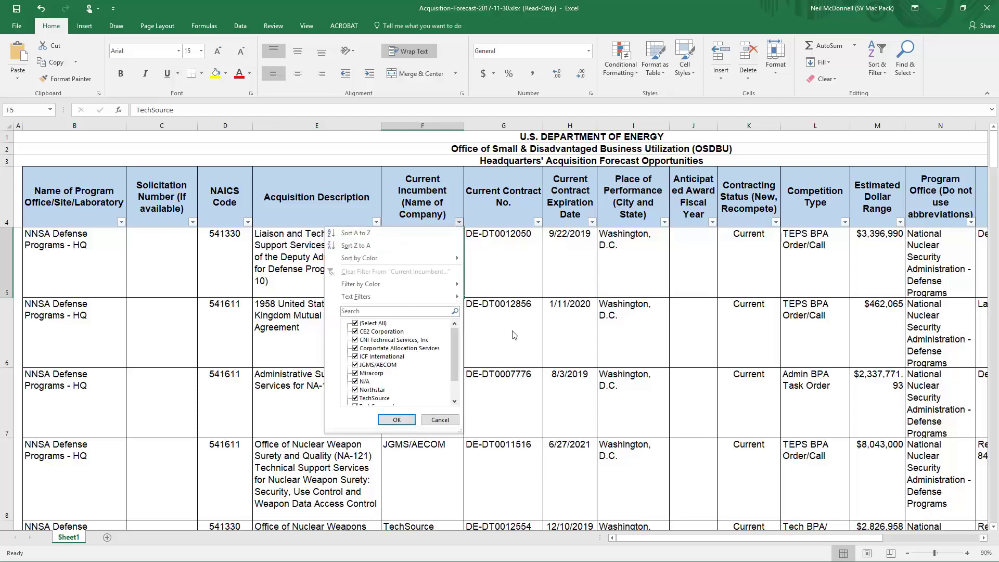
pyautogui.click(440, 421)
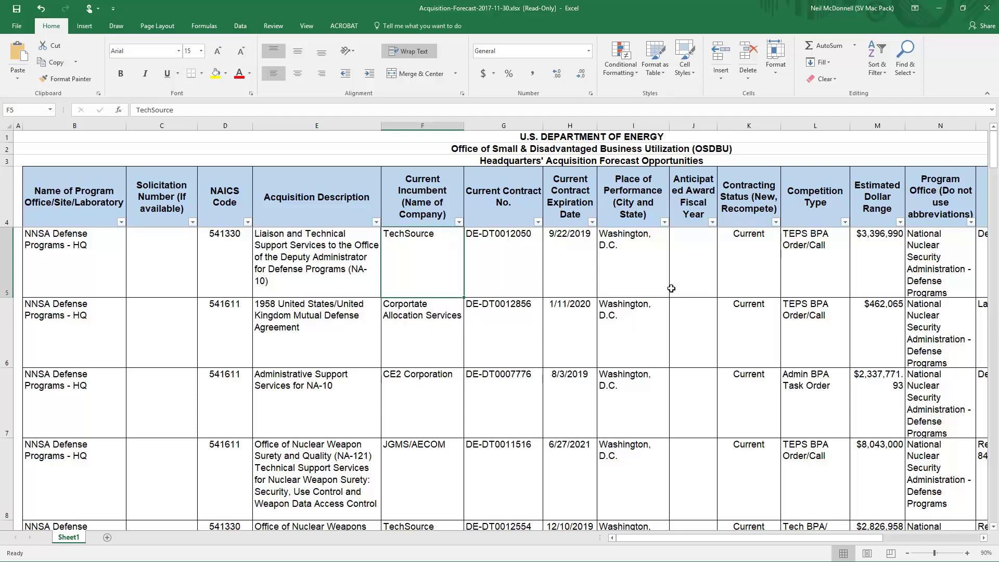
# Step: View the filter choices for the CS/CO contact column and leave the column unfiltered
pyautogui.moveTo(801, 537); pyautogui.dragTo(878, 538)
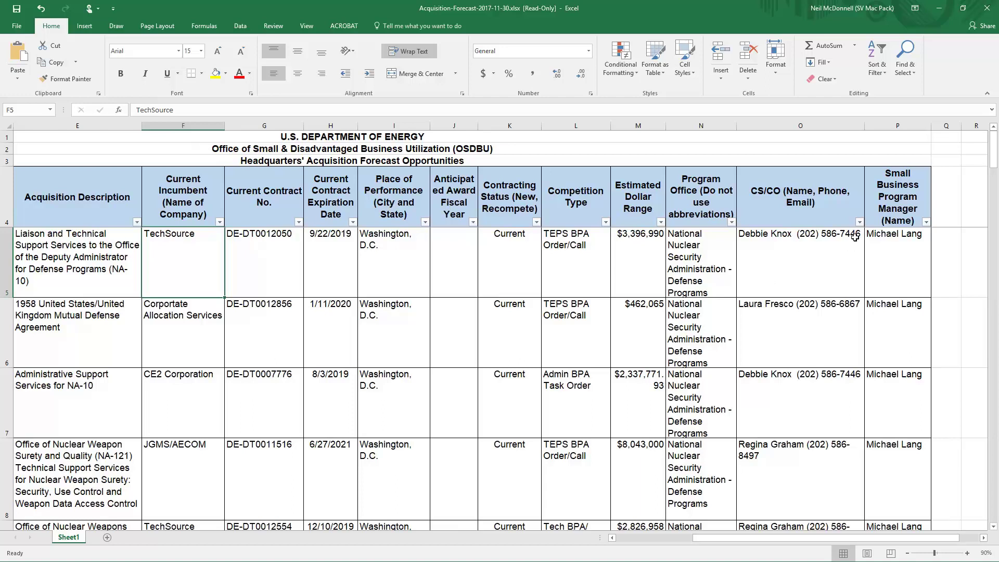
pyautogui.click(859, 223)
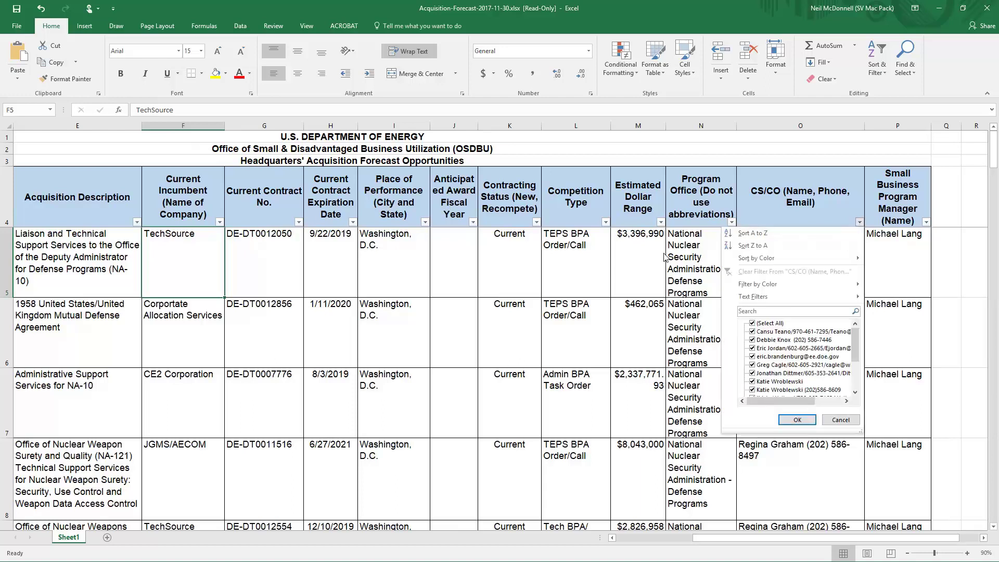
pyautogui.click(626, 270)
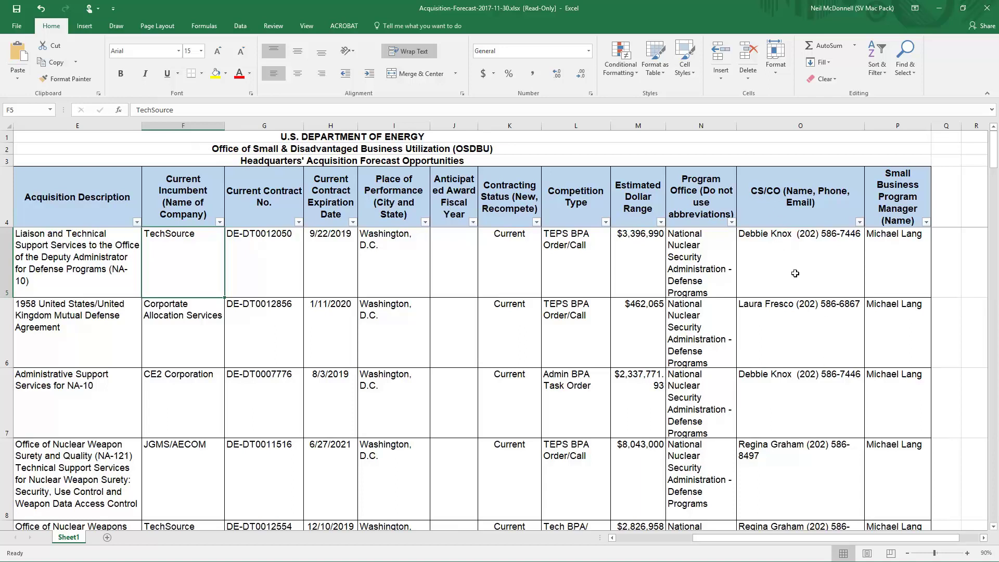
# Step: Look through the forecast rows with their contact and program manager columns, and return to the Acquisition Forecast page in the browser
pyautogui.scroll(-9, 834, 343)
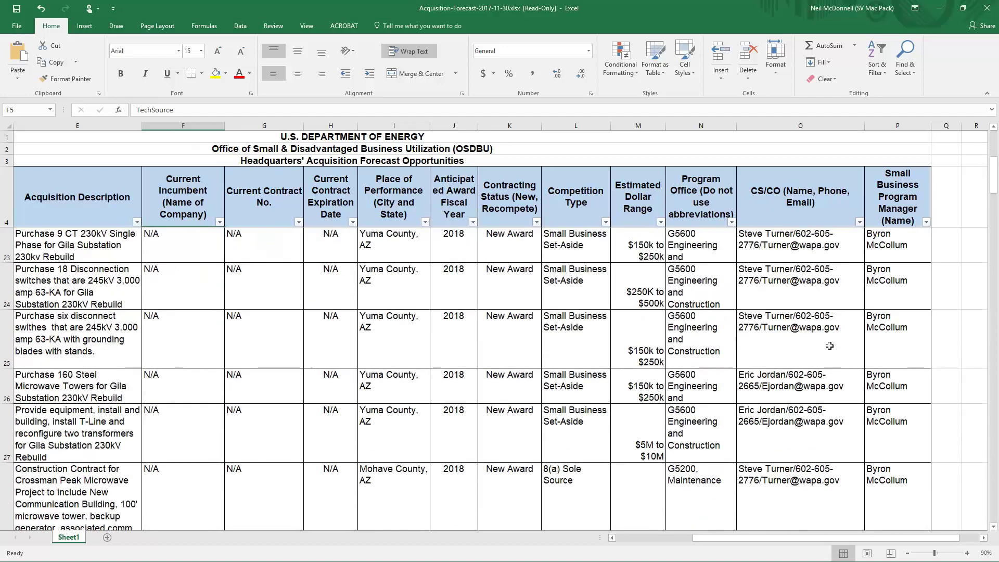
pyautogui.scroll(8, 829, 345)
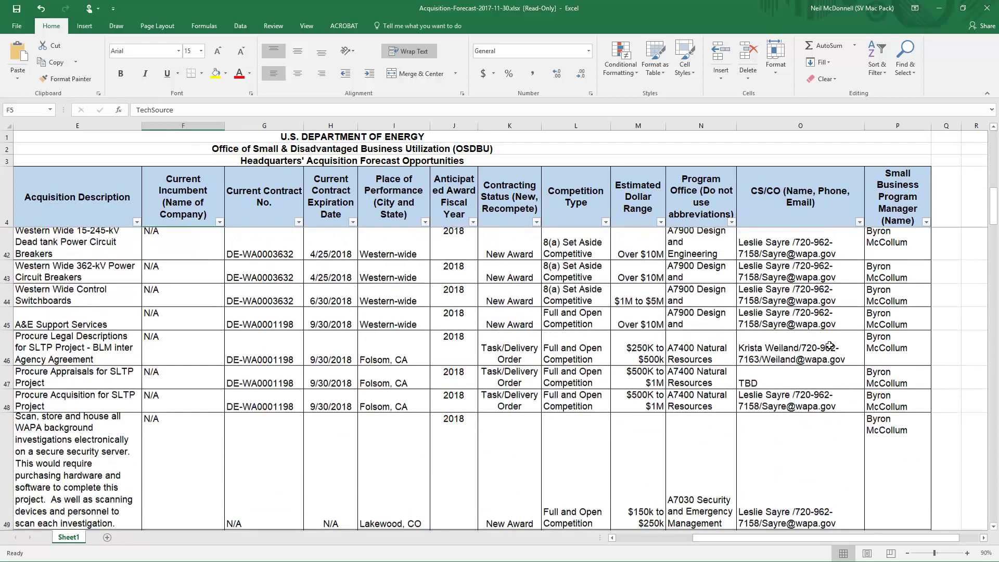
pyautogui.scroll(3, 828, 345)
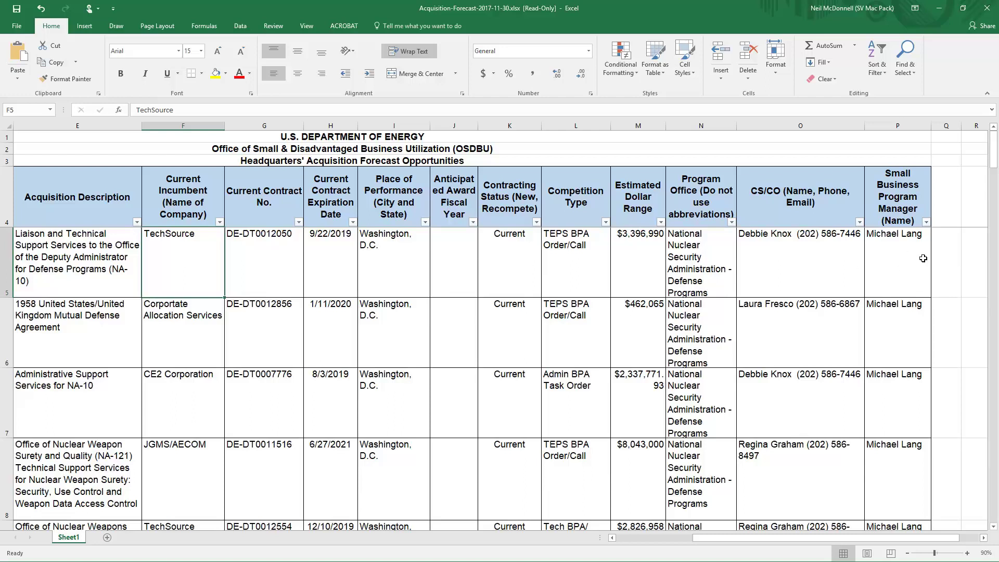
pyautogui.click(947, 12)
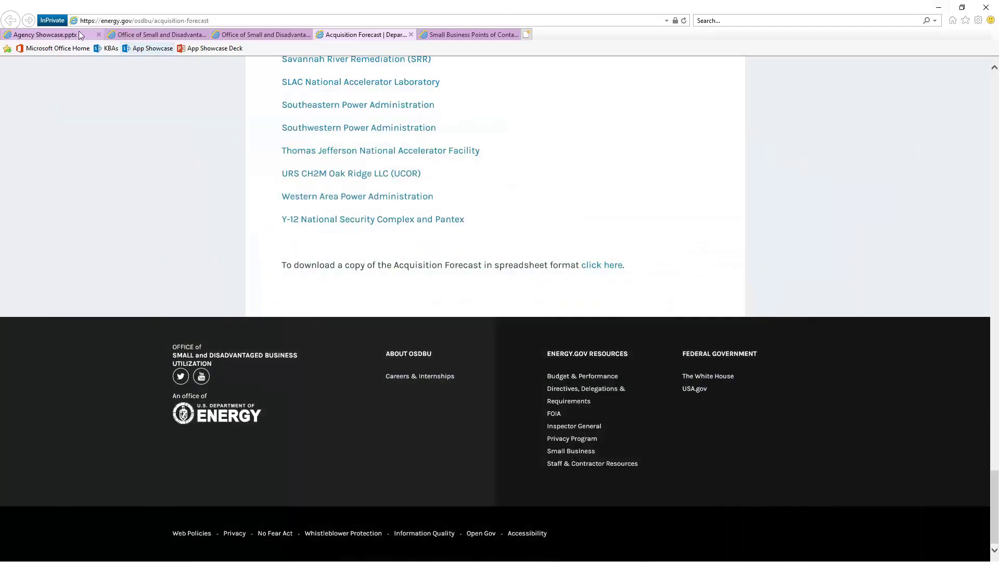